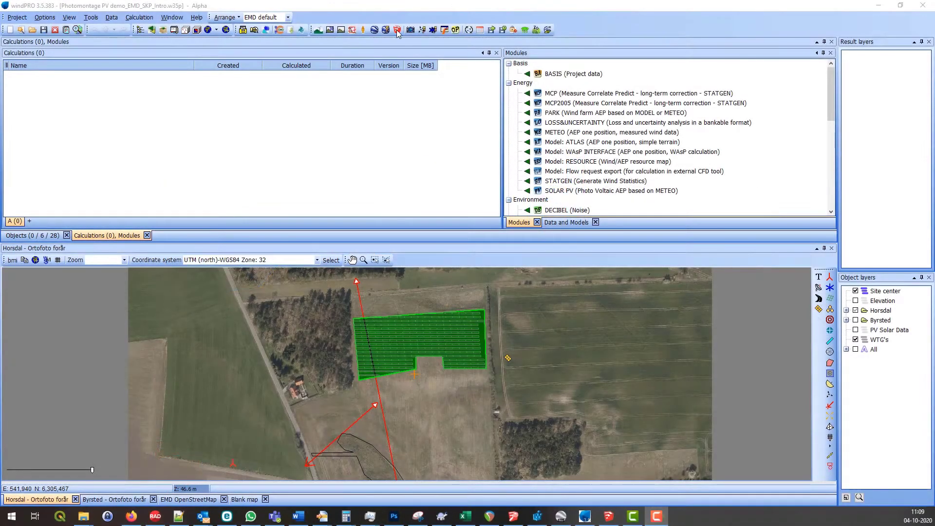
Bring up windPRO's SketchUp export list with the turbine, surface, ortho-map and PV table items.
left_click(395, 30)
left_click(395, 30)
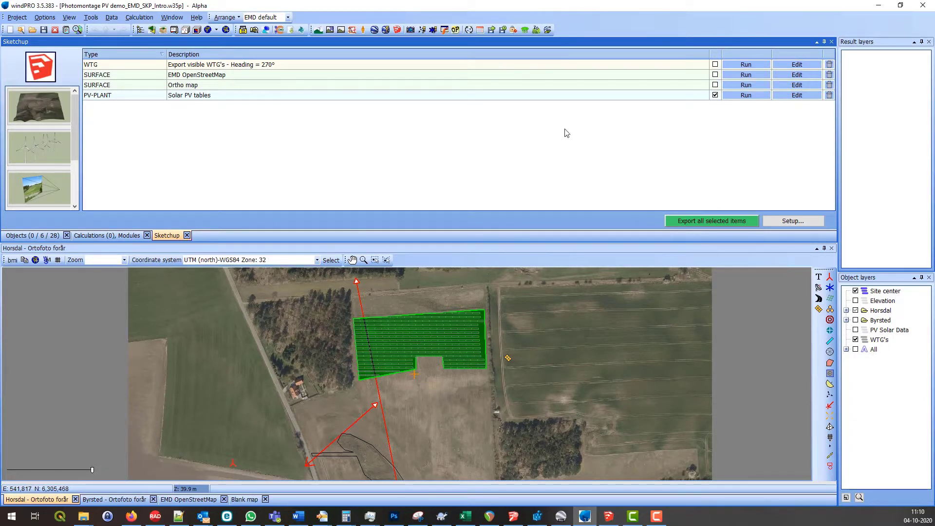
Switch to SketchUp and orbit around the exported ortho-map terrain and its wind turbines.
left_click(609, 517)
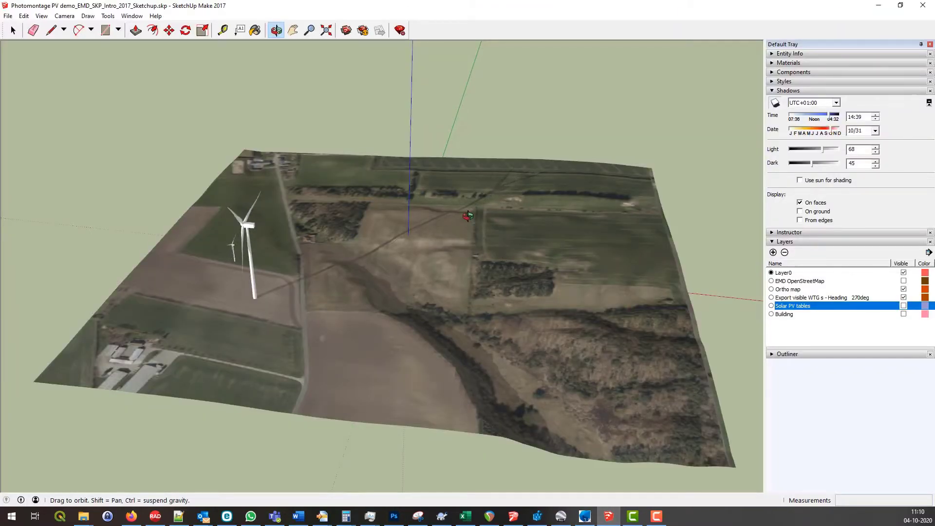
left_click_drag(415, 304, 371, 248)
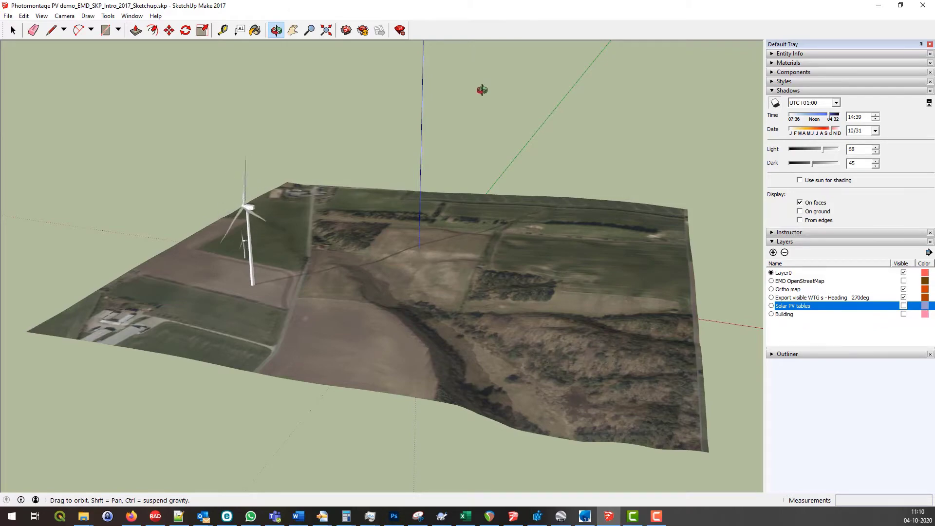
left_click_drag(362, 306, 341, 334)
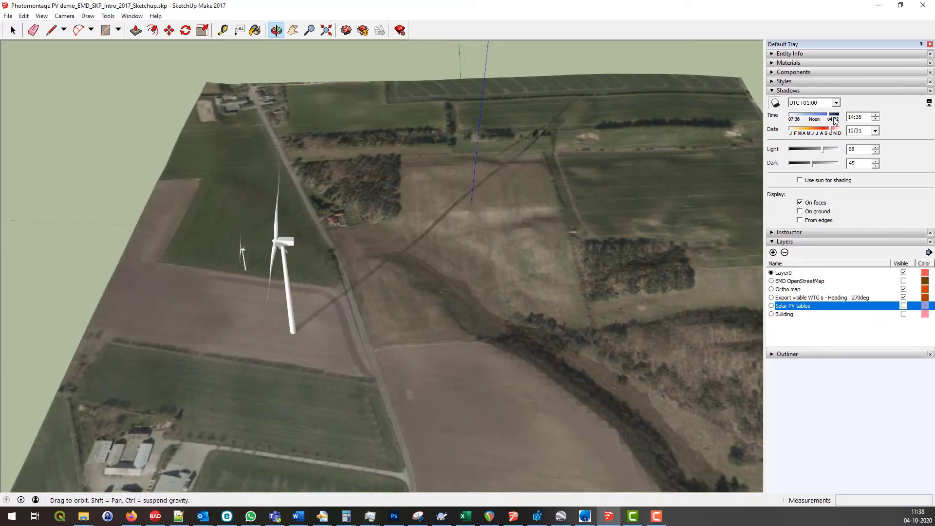
Shift the shadow time, page to the farm house scenes, and orbit closer to the house wall.
mouse_move(827, 118)
left_mouse_down()
mouse_move(814, 118)
mouse_move(831, 118)
left_mouse_up()
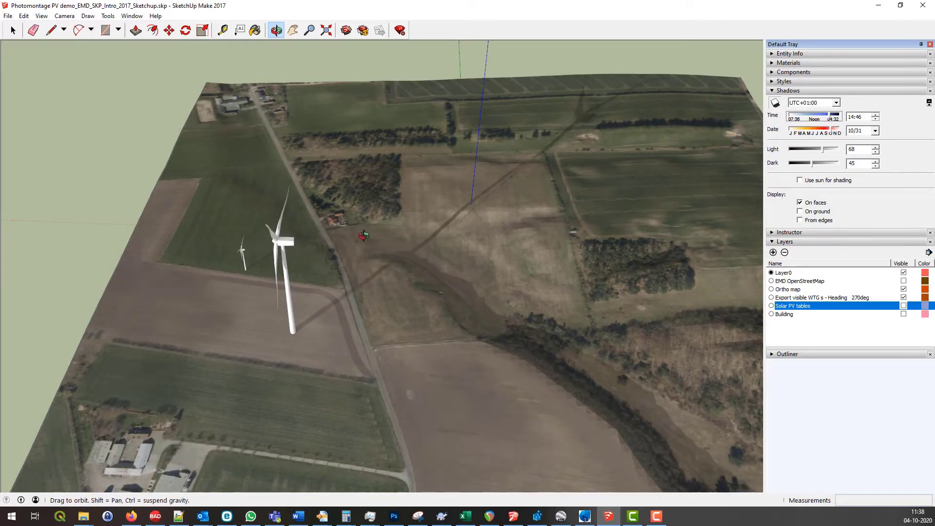
key("Page_Down")
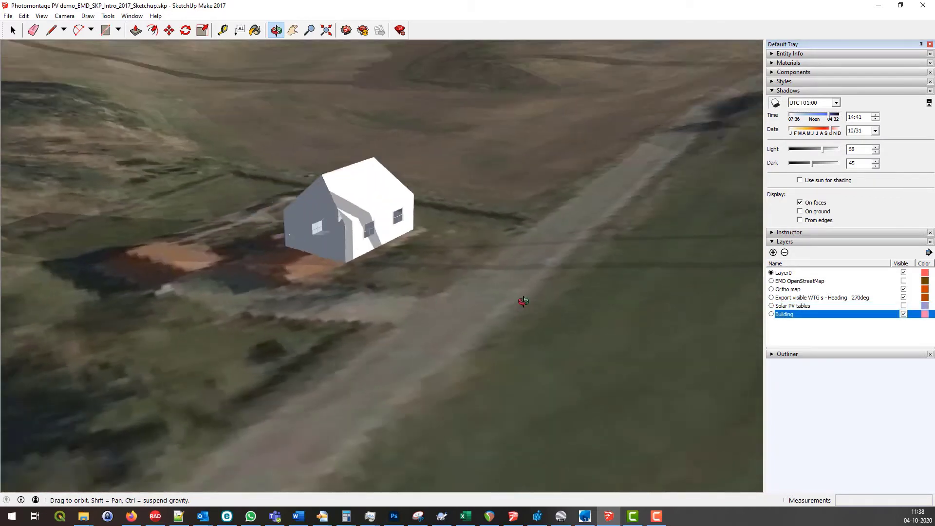
key("Page_Down")
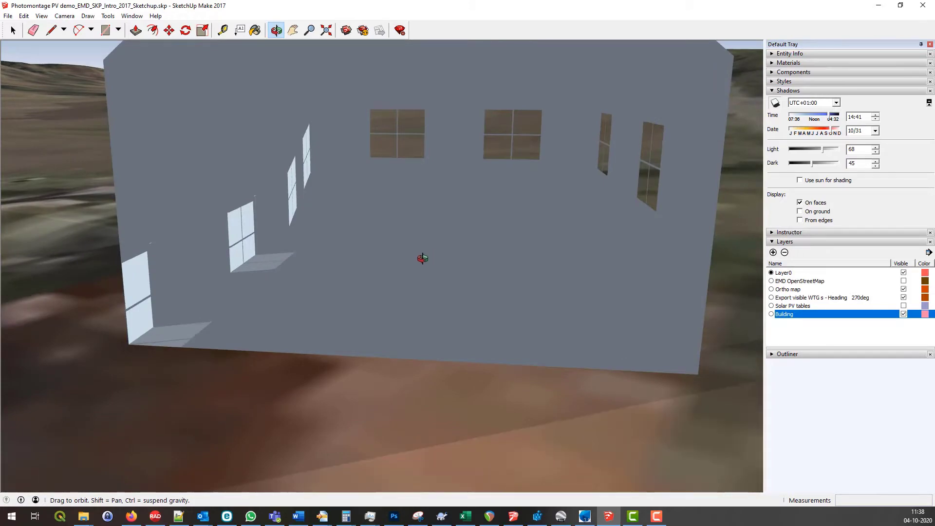
mouse_move(421, 259)
left_mouse_down()
mouse_move(353, 284)
mouse_move(378, 268)
left_mouse_up()
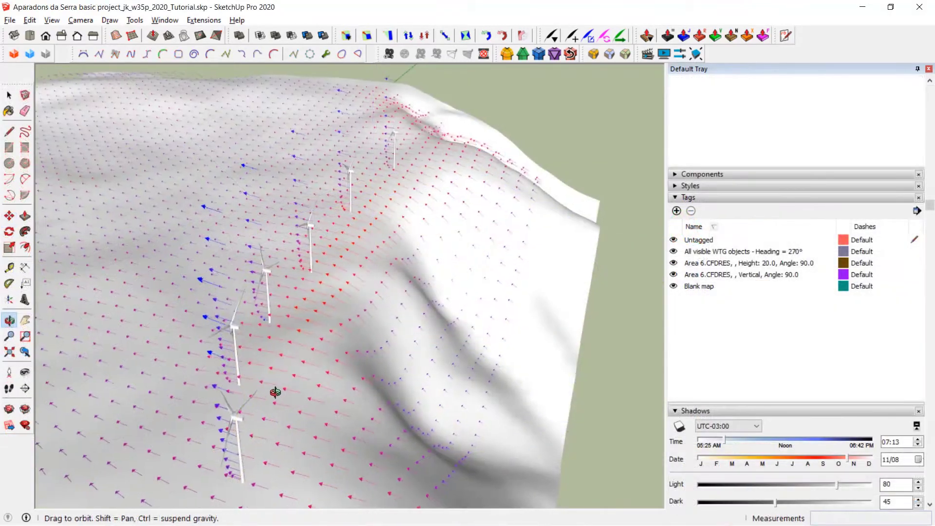
middle_click_drag(274, 390, 416, 330)
middle_click_drag(367, 346, 436, 317)
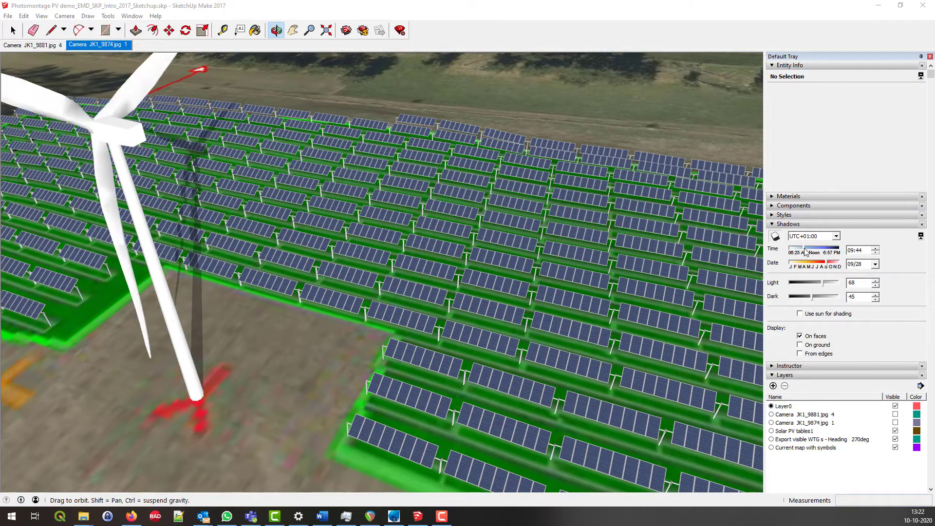
Move the shadow time from 09:44 to about 11:06 so the turbine shadow crosses the PV tables.
left_click_drag(805, 251, 828, 251)
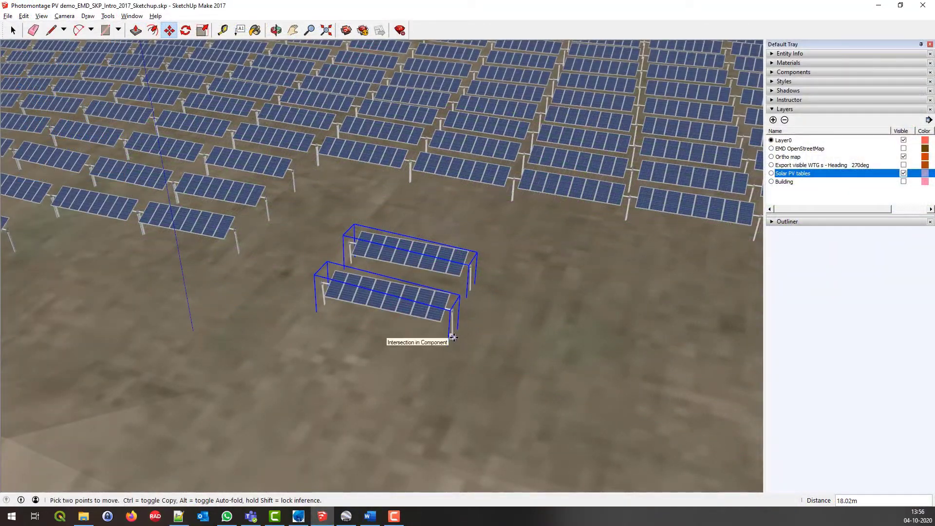
Copy the two PV tables beside the originals and add the upper-left table to the selection.
left_click(453, 337)
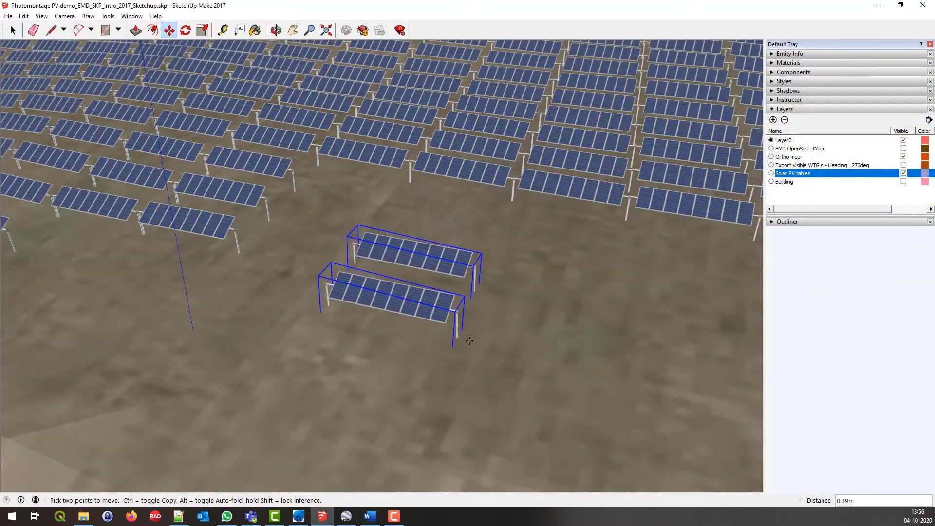
key("ctrl")
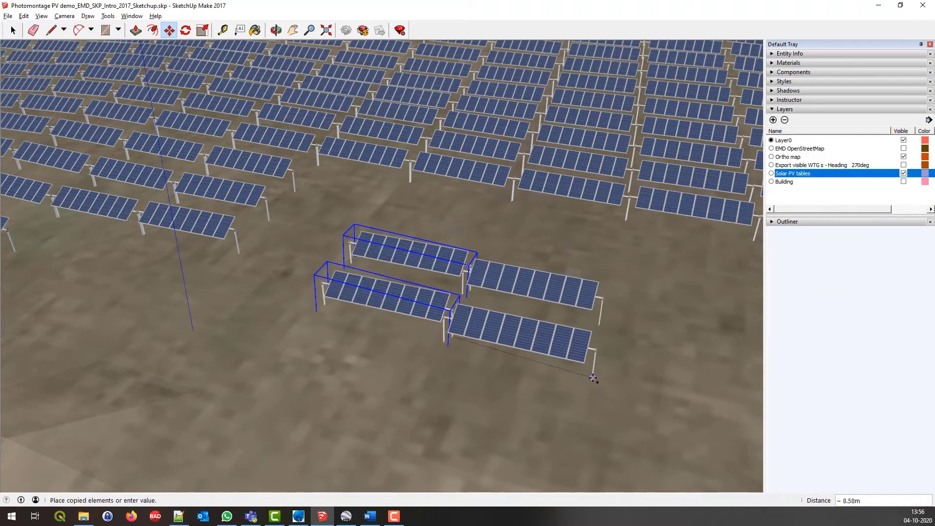
left_click(625, 402)
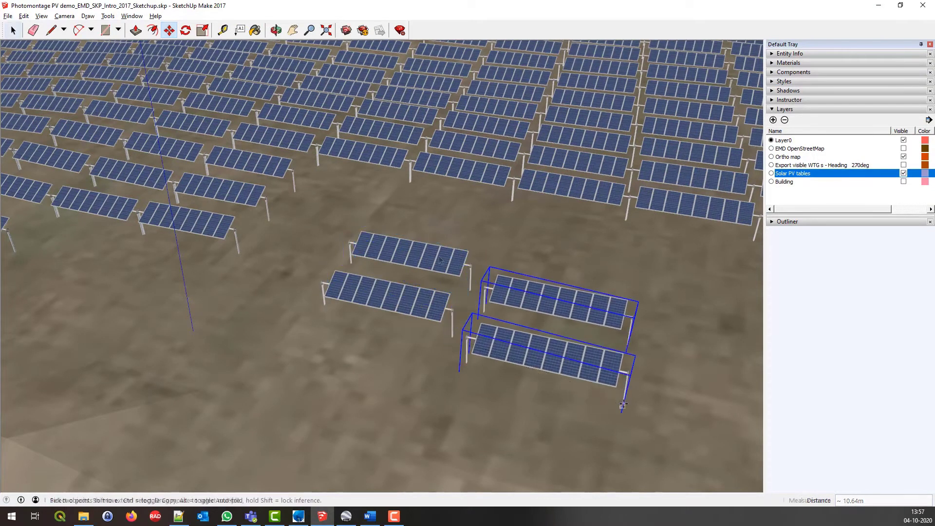
left_click(425, 257, "shift")
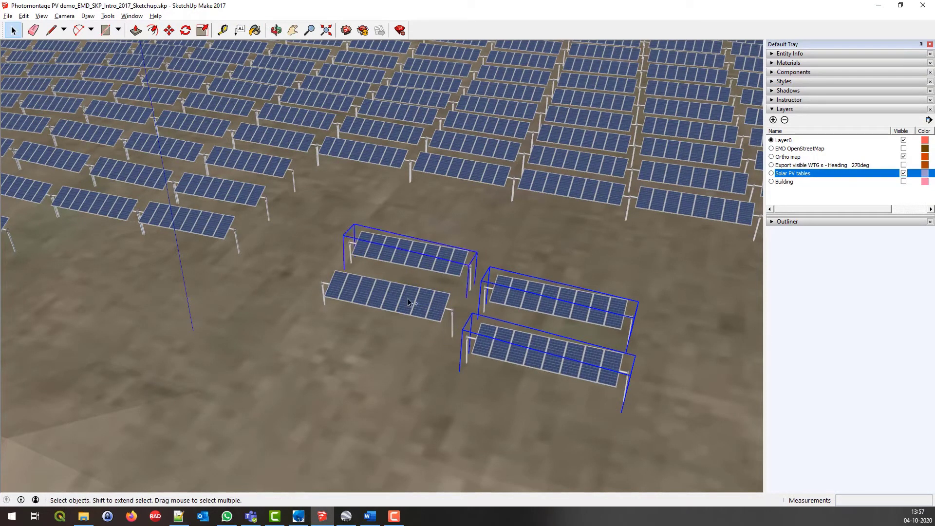
left_click(108, 16)
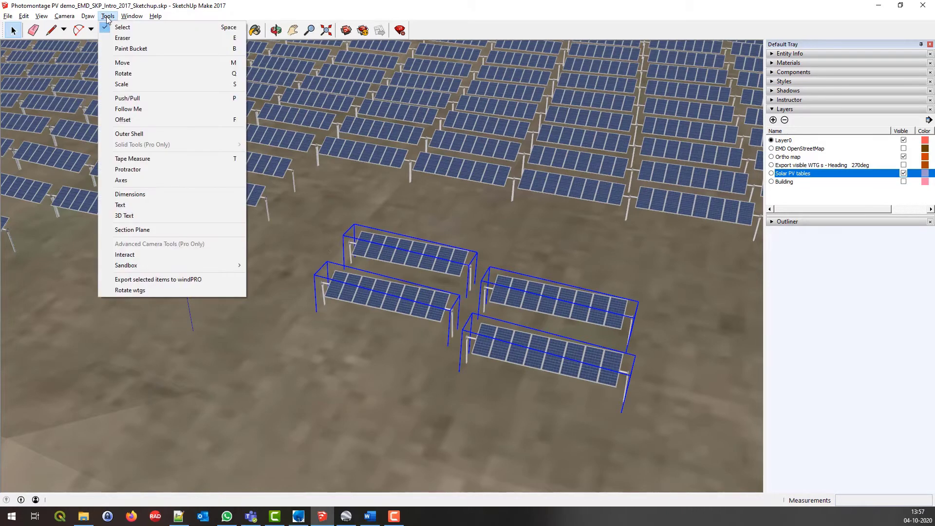
Export the PV tables to windPRO, then load a low-poly coniferous tree into the model.
left_click(201, 279)
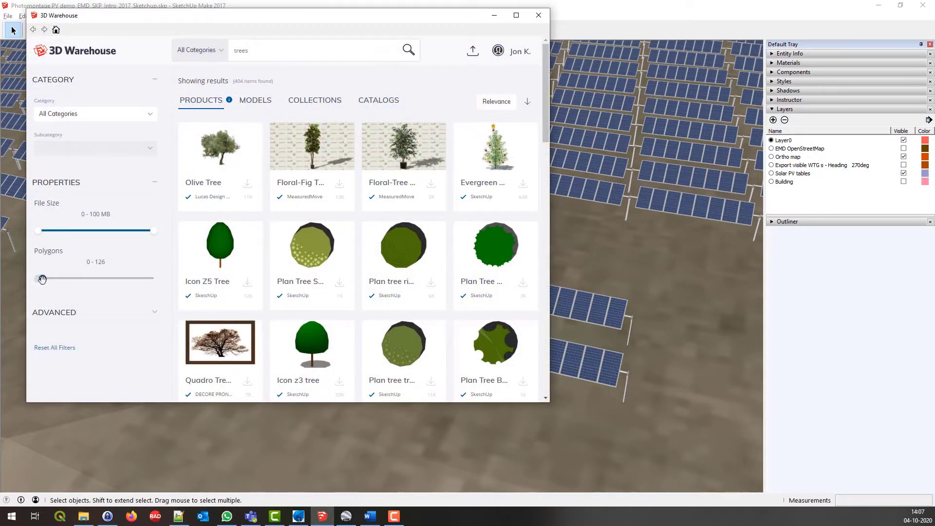
left_click_drag(47, 279, 48, 279)
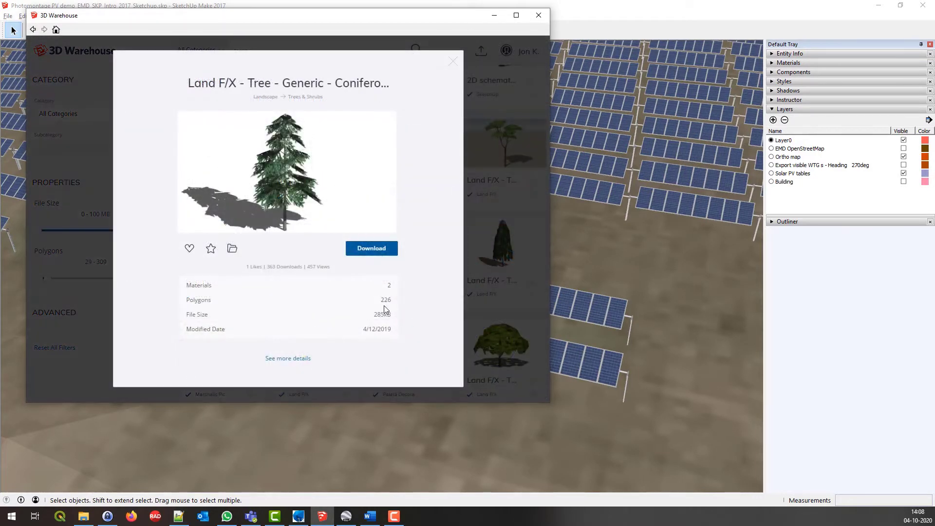
left_click(373, 249)
left_click(259, 231)
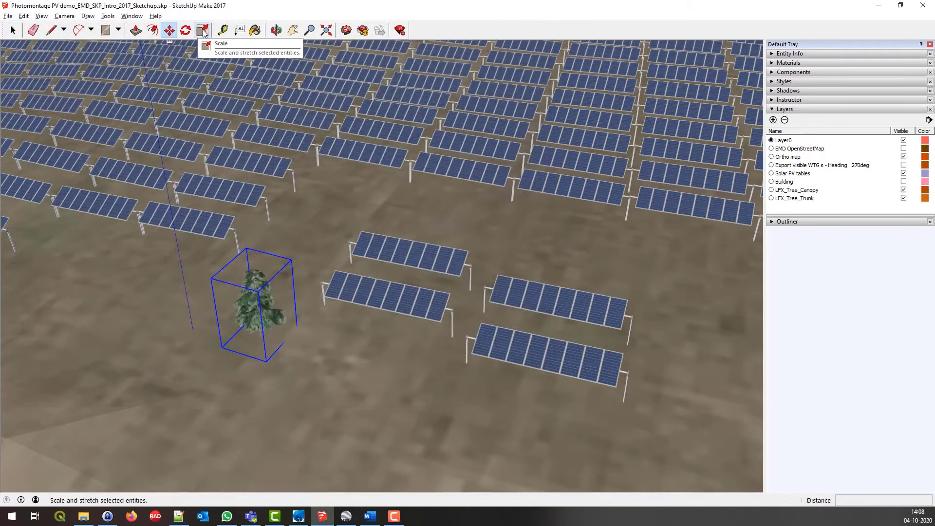
Scale the tree to twice its size, export it to windPRO, and select the locked terrain.
left_click(203, 31)
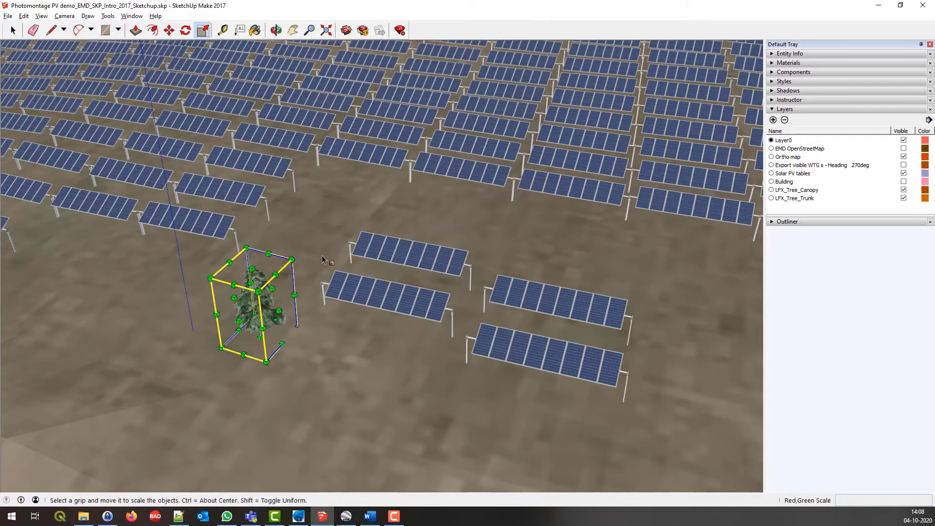
left_click_drag(292, 259, 382, 172)
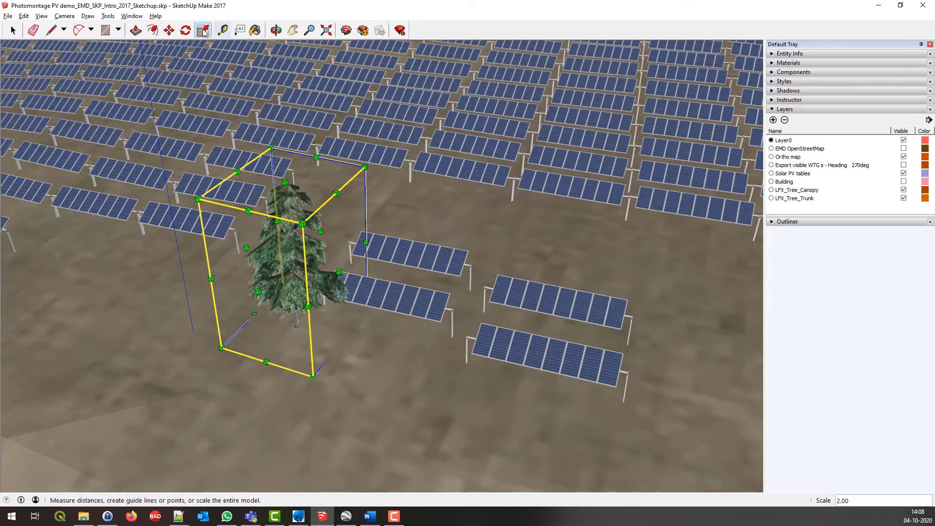
left_click(11, 31)
left_click(108, 16)
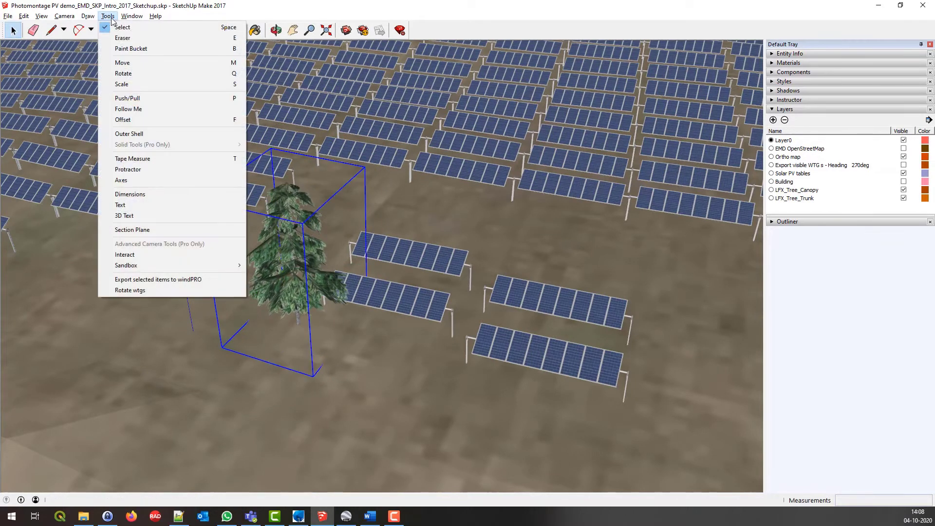
left_click(173, 281)
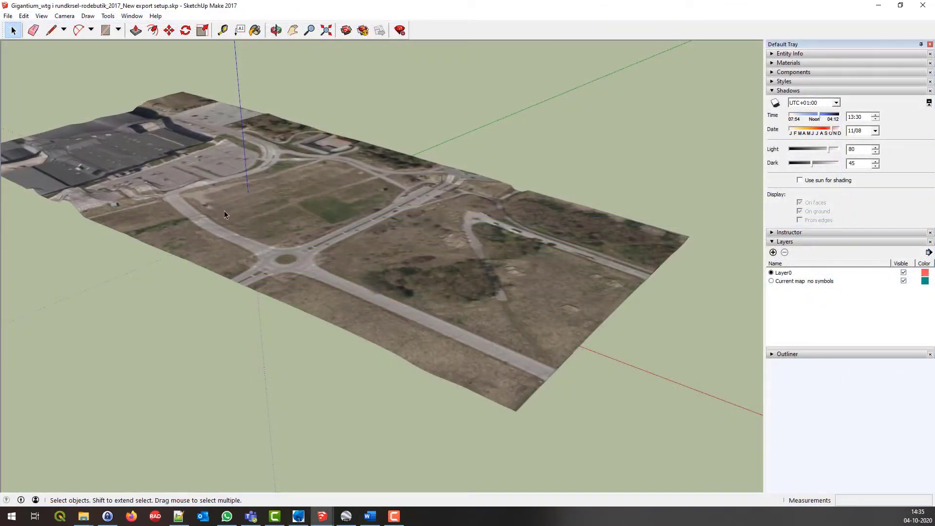
left_click(169, 221)
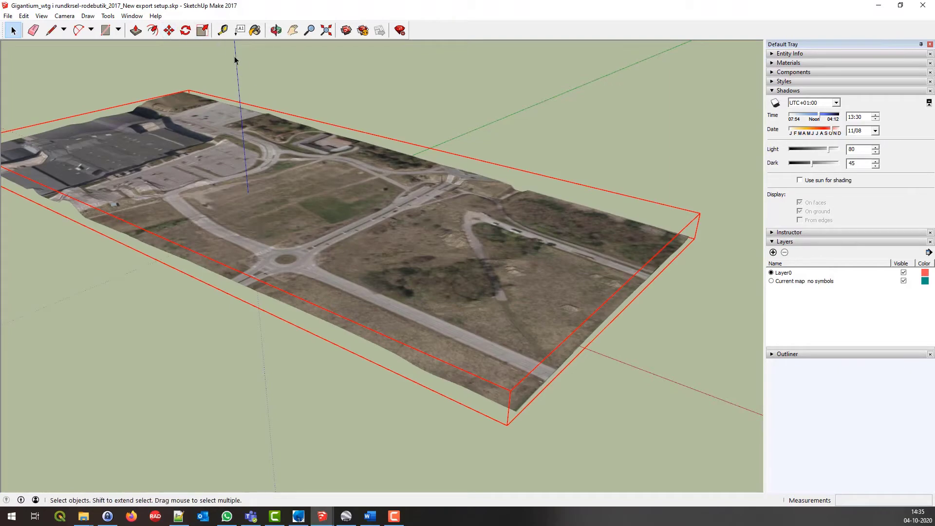
Toggle the rendered terrain overlay on the DJI_0004 photo several times, leaving it shown.
left_click(108, 16)
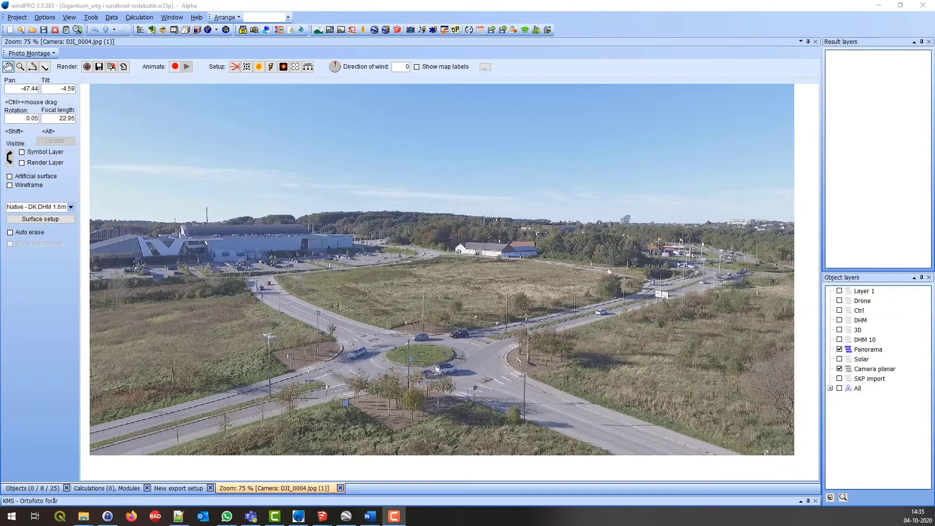
left_click(22, 163)
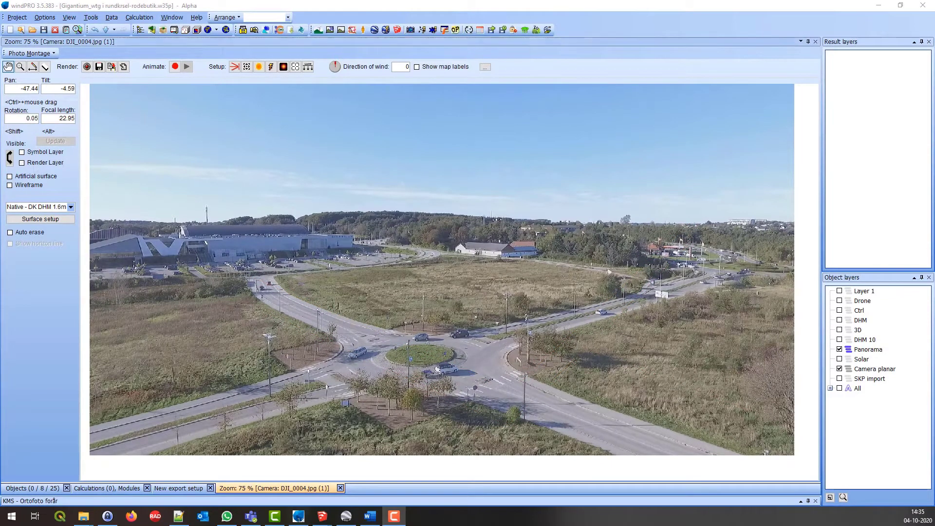
left_click(22, 162)
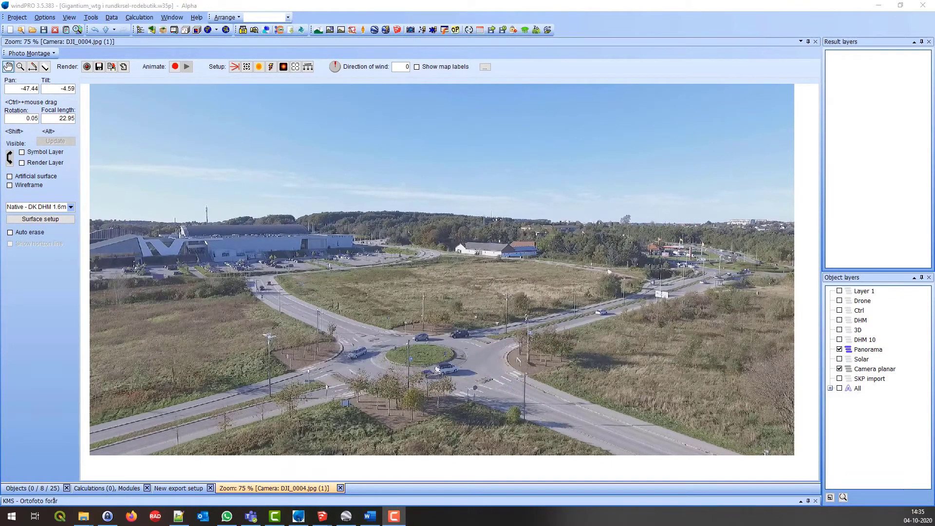
left_click(22, 162)
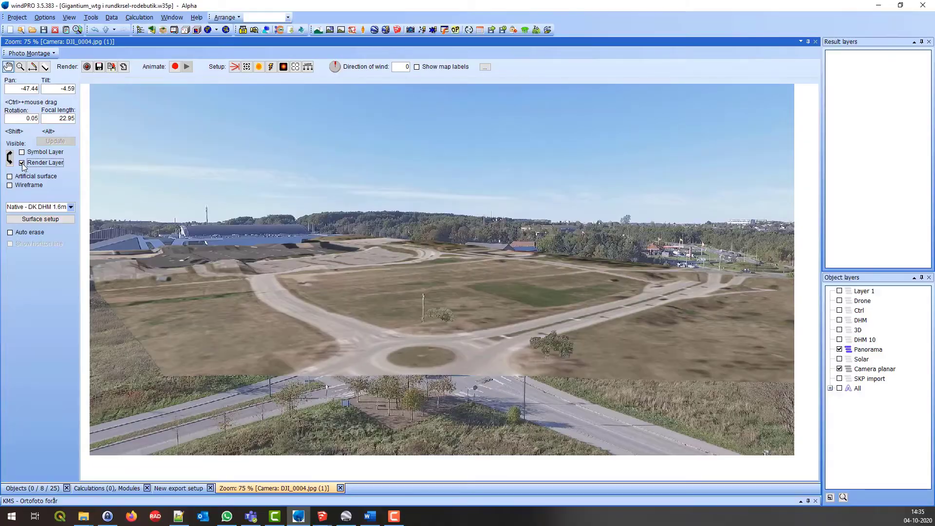
left_click(22, 163)
left_click(22, 162)
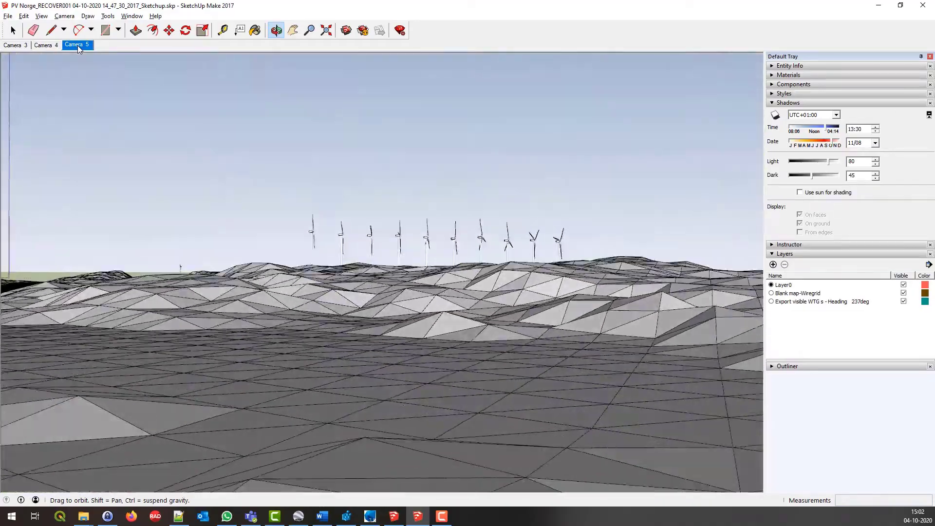
View the turbines from Camera 3, 4 and 5, then lower Light and raise Dark shading.
key("Page_Down")
left_click(49, 45)
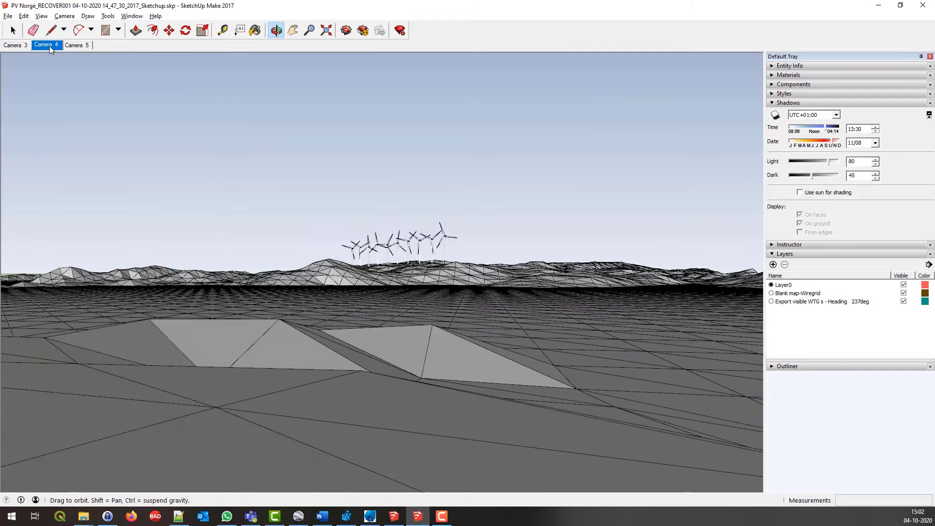
left_click(74, 45)
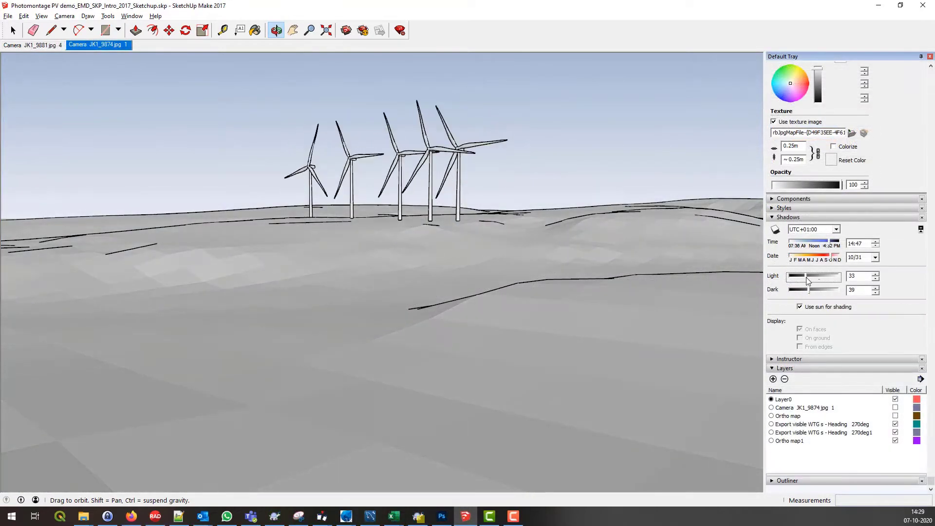
mouse_move(807, 280)
left_mouse_down()
mouse_move(791, 278)
mouse_move(829, 276)
mouse_move(823, 292)
mouse_move(833, 291)
left_mouse_up()
mouse_move(429, 282)
left_mouse_down()
mouse_move(367, 288)
mouse_move(315, 278)
mouse_move(400, 286)
mouse_move(491, 277)
left_mouse_up()
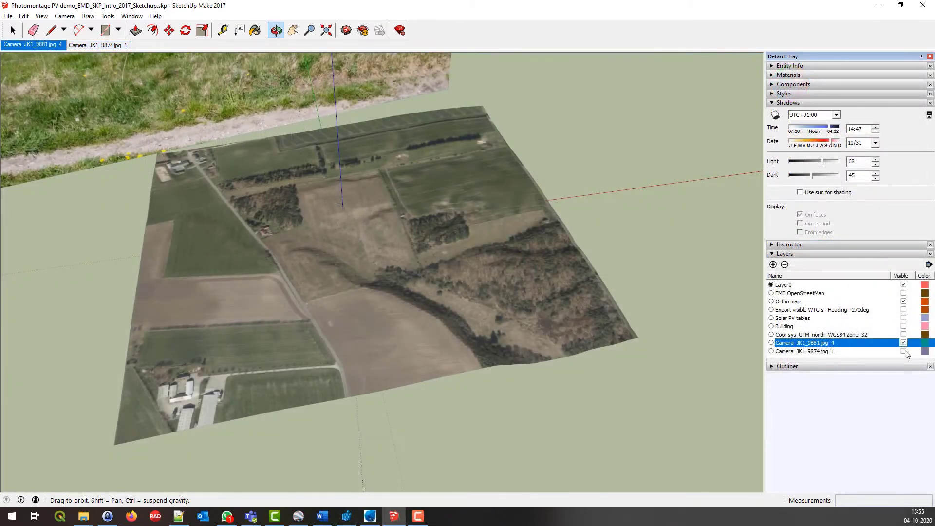
Show the Camera JK1_9874 photo layer, zoom to extents and orbit, then go to Camera JK1_9881.
left_click(904, 351)
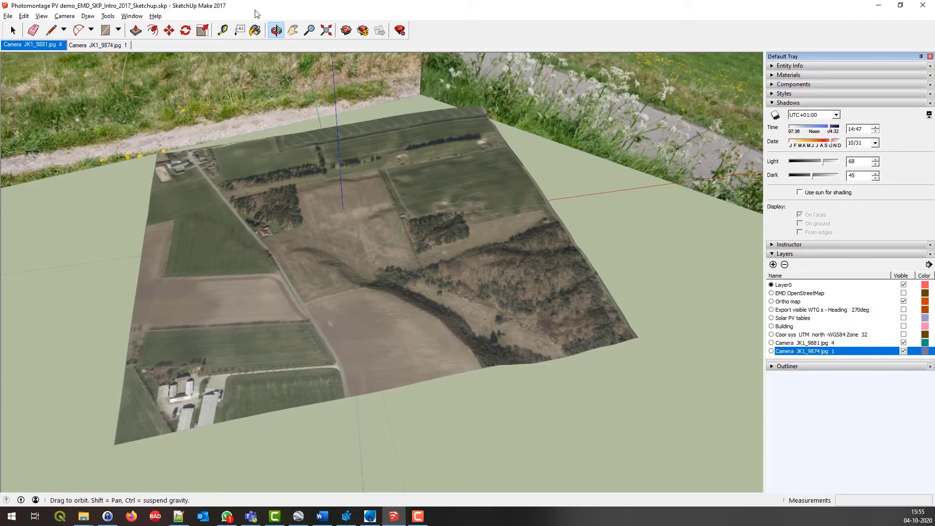
left_click(329, 33)
left_click_drag(326, 314, 383, 214)
left_click_drag(392, 262, 398, 258)
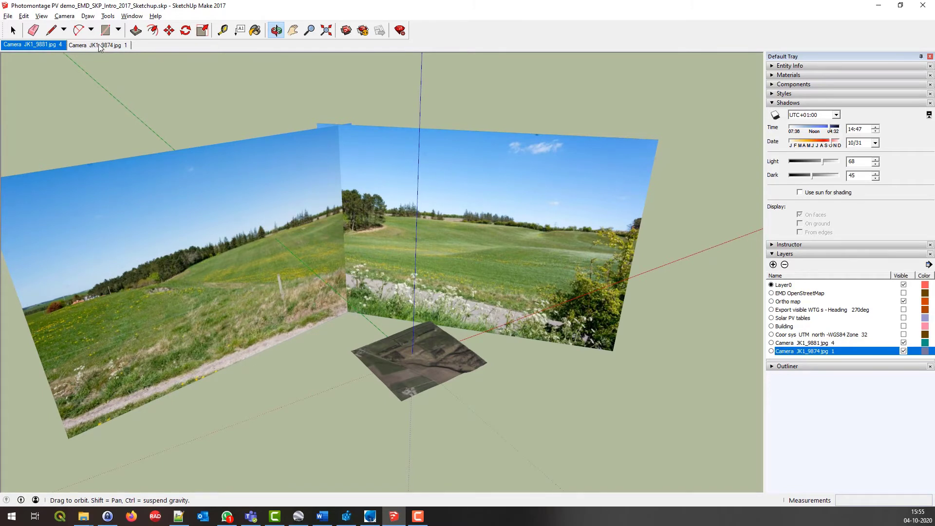
left_click(36, 46)
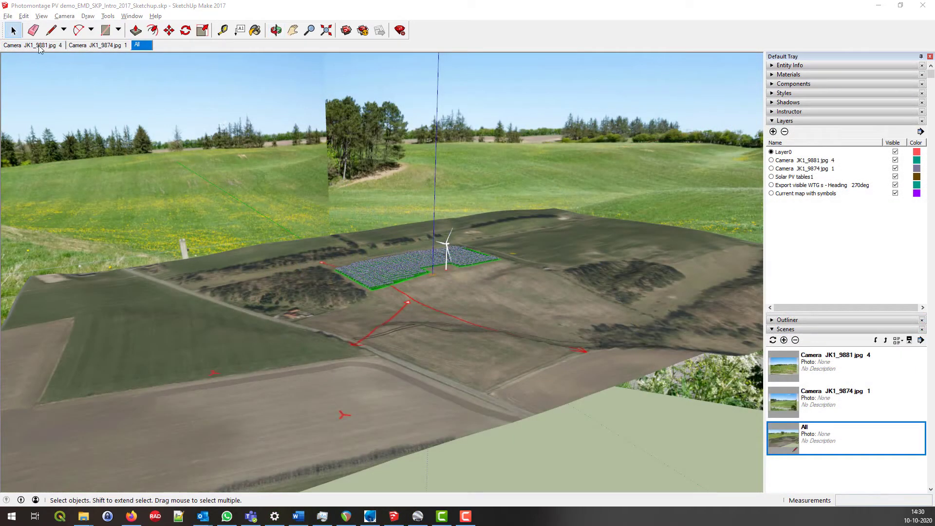
left_click(39, 45)
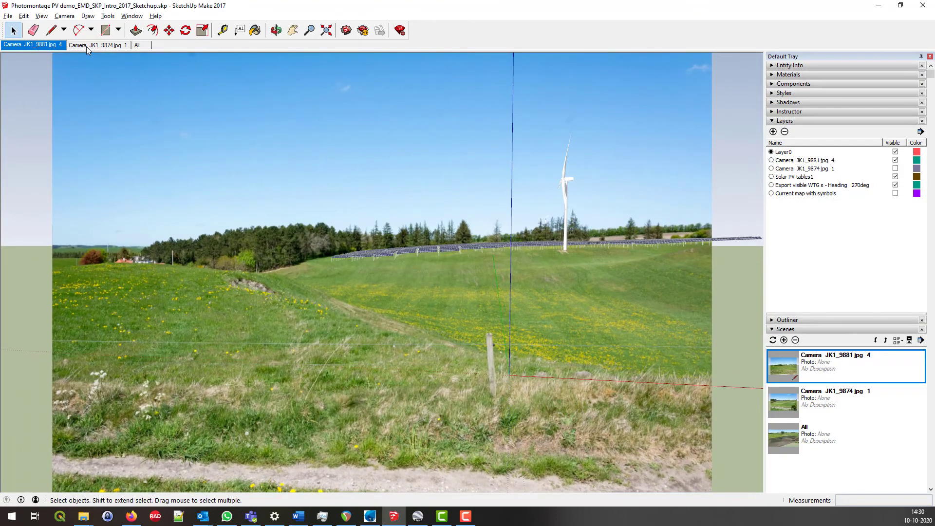
left_click(86, 45)
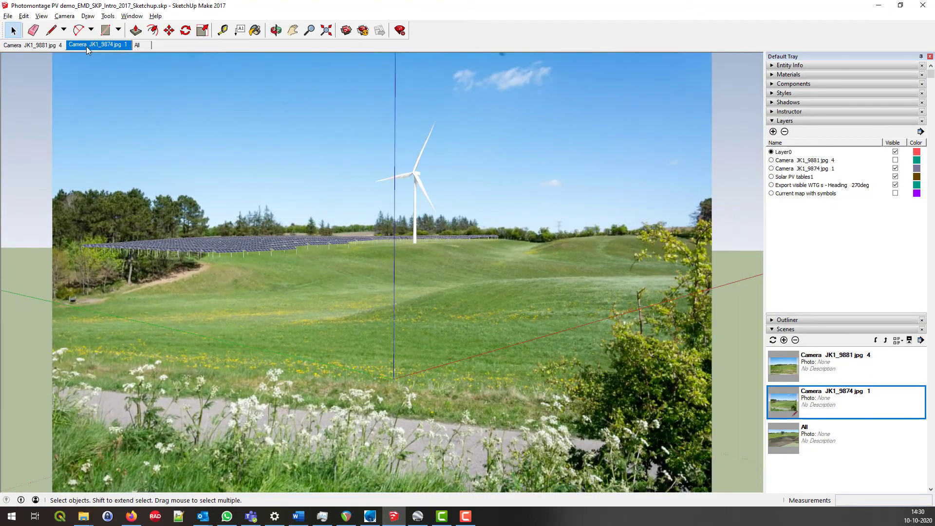
left_click(139, 46)
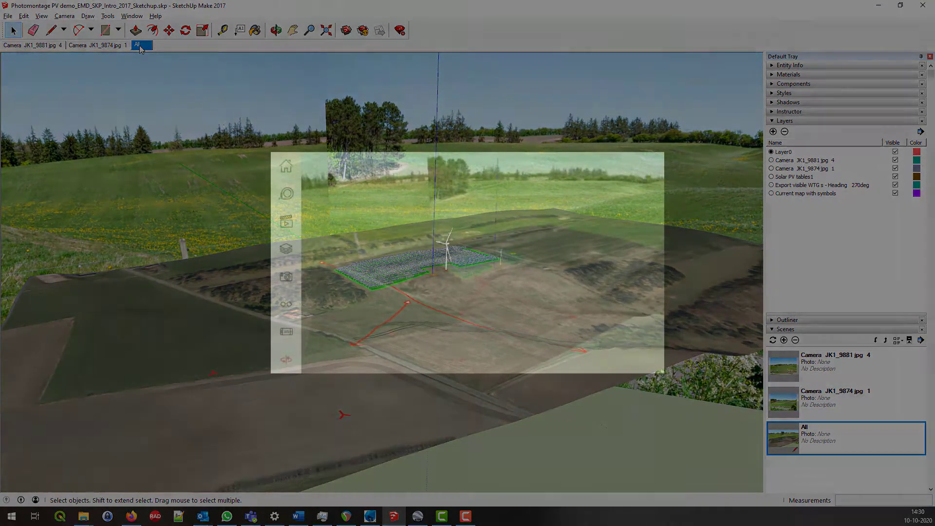
Scroll the scenes list down to the Iso and Camera JK1 photo scenes.
scroll(393, 321, "down", 2)
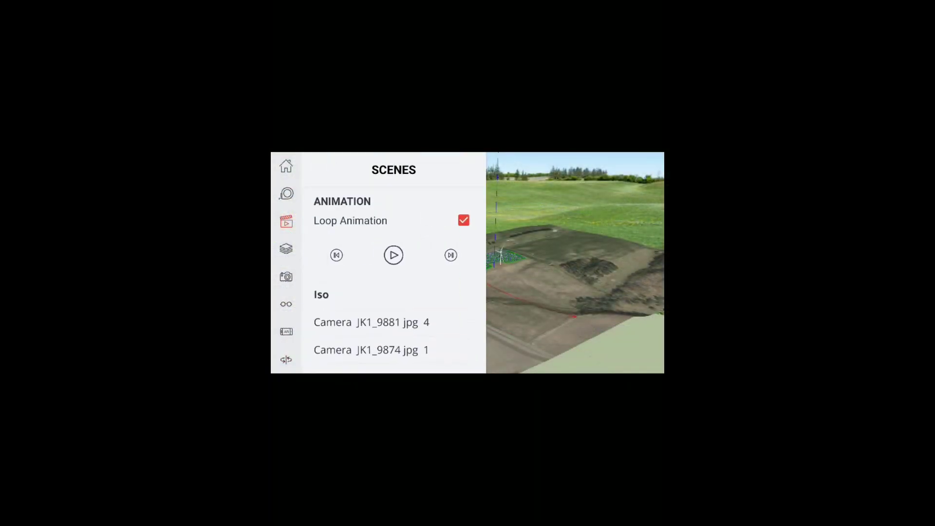